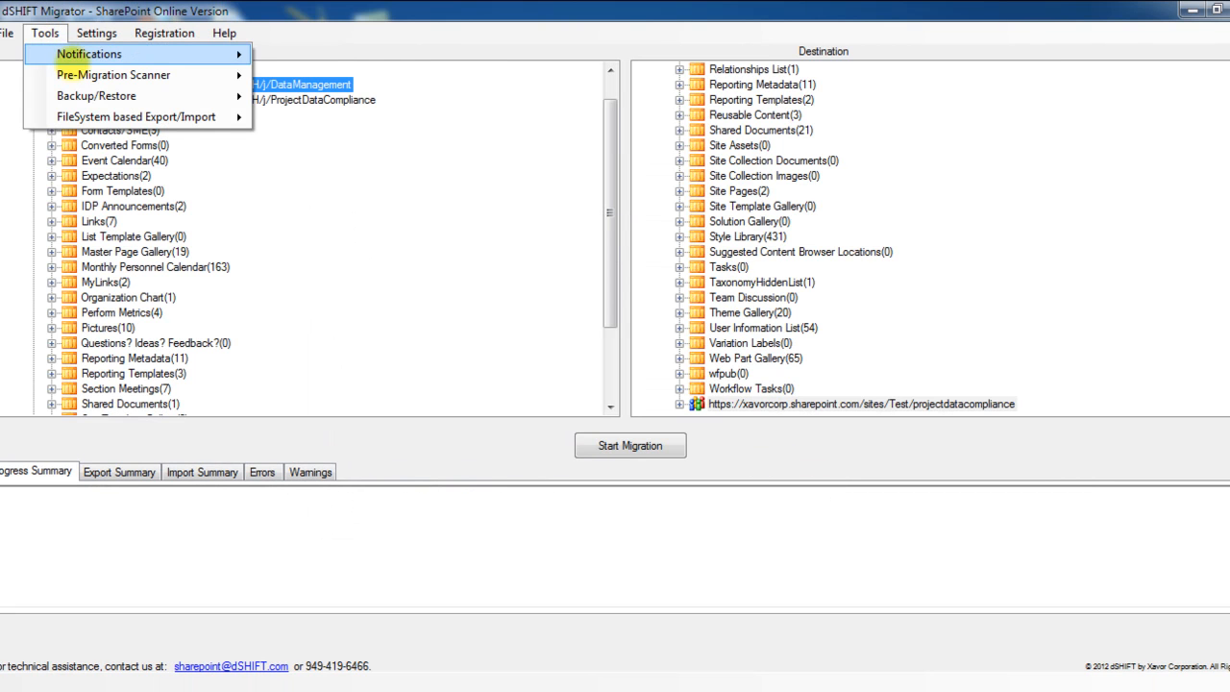
mouse_move(231, 56)
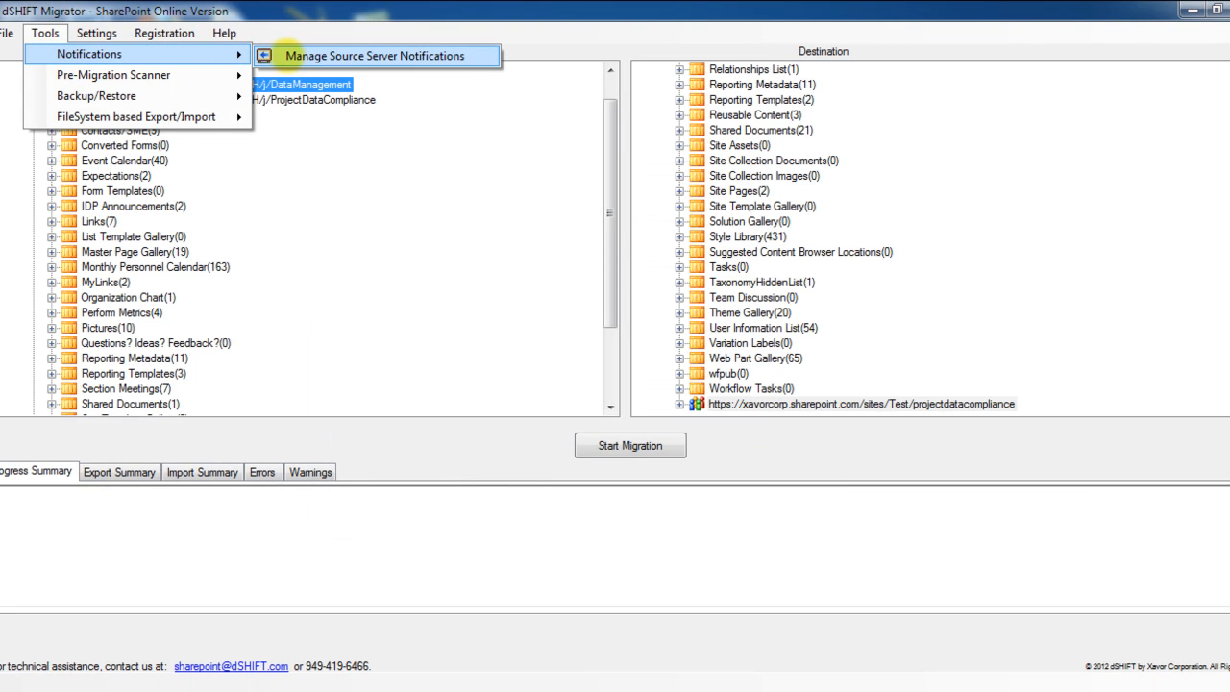
left_click(288, 56)
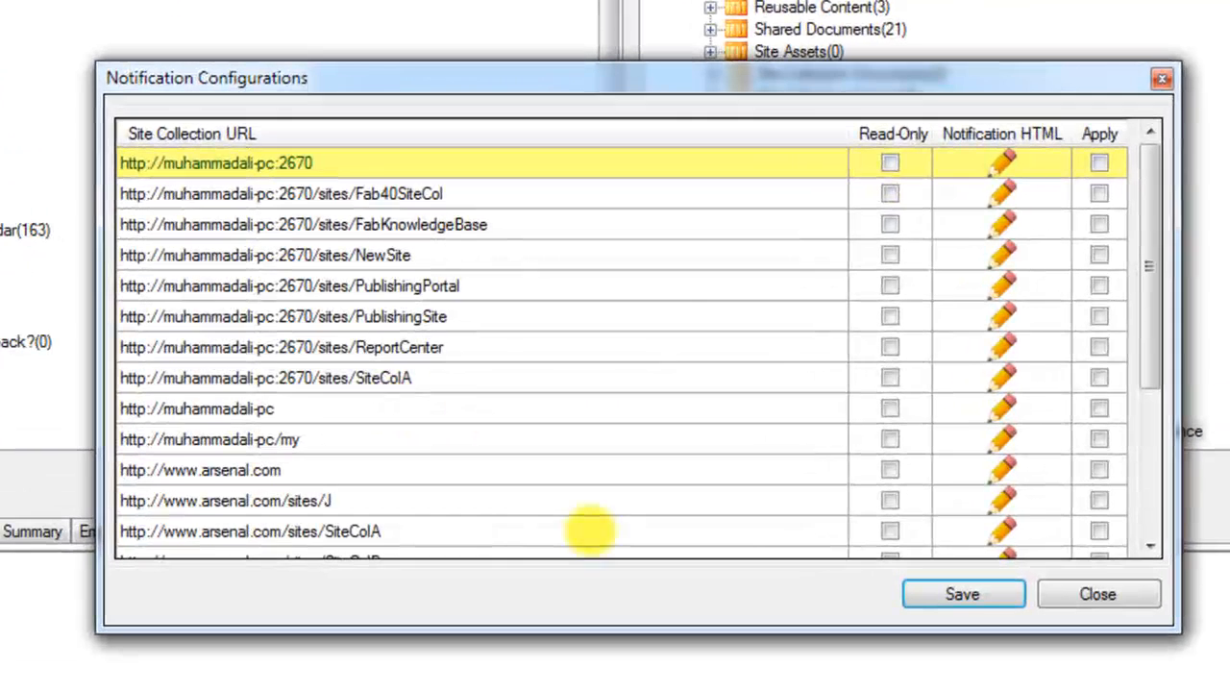
left_click(1086, 521)
left_click(1150, 545)
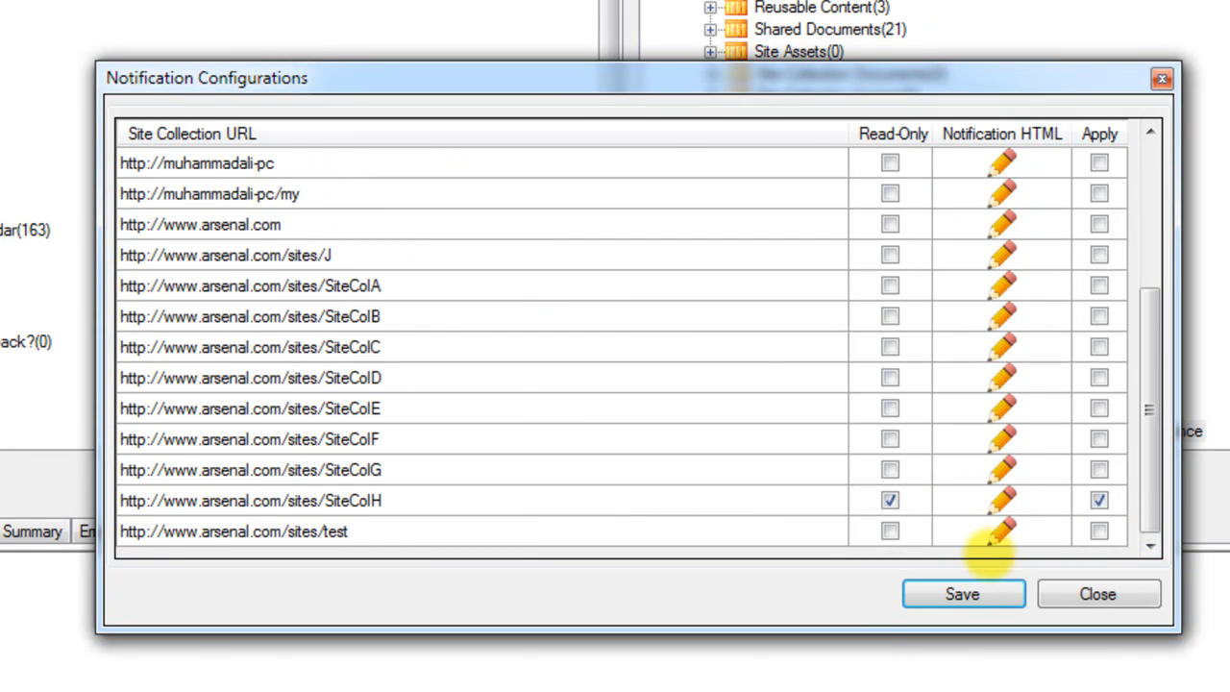
left_click(1002, 500)
left_click(969, 544)
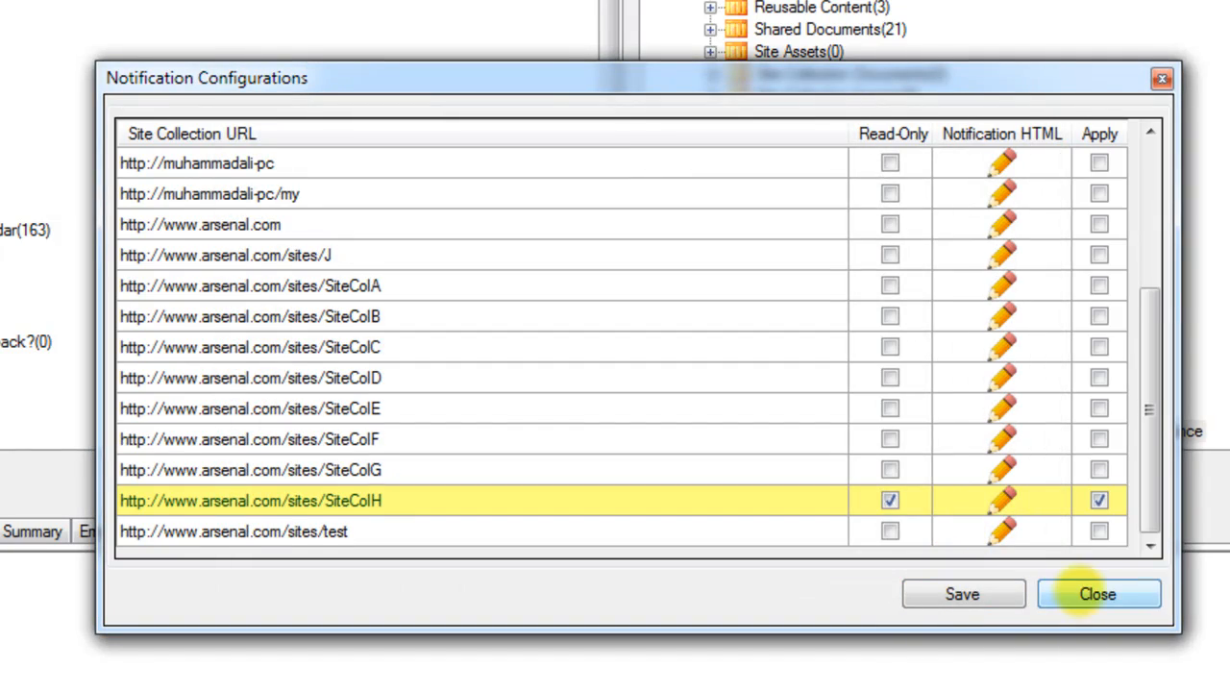
left_click(1093, 594)
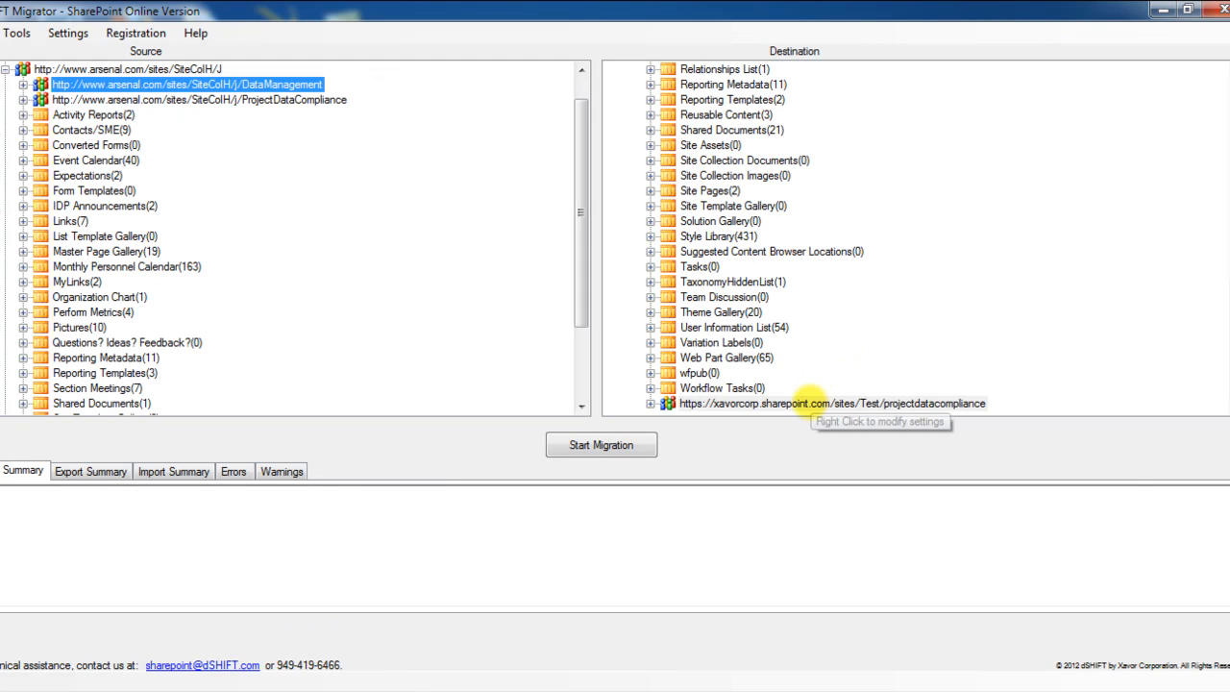
Step: Open the export and import settings of the destination projectdatacompliance site and turn off the default export settings
left_click(772, 392)
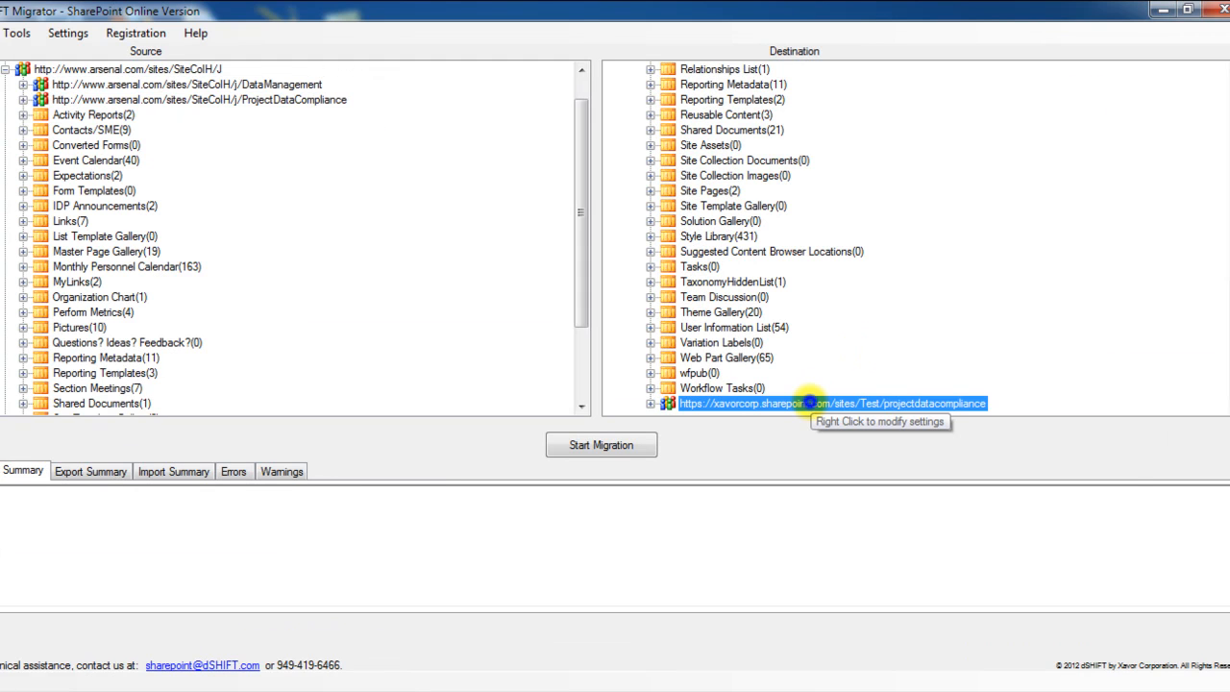
right_click(811, 403)
left_click(853, 415)
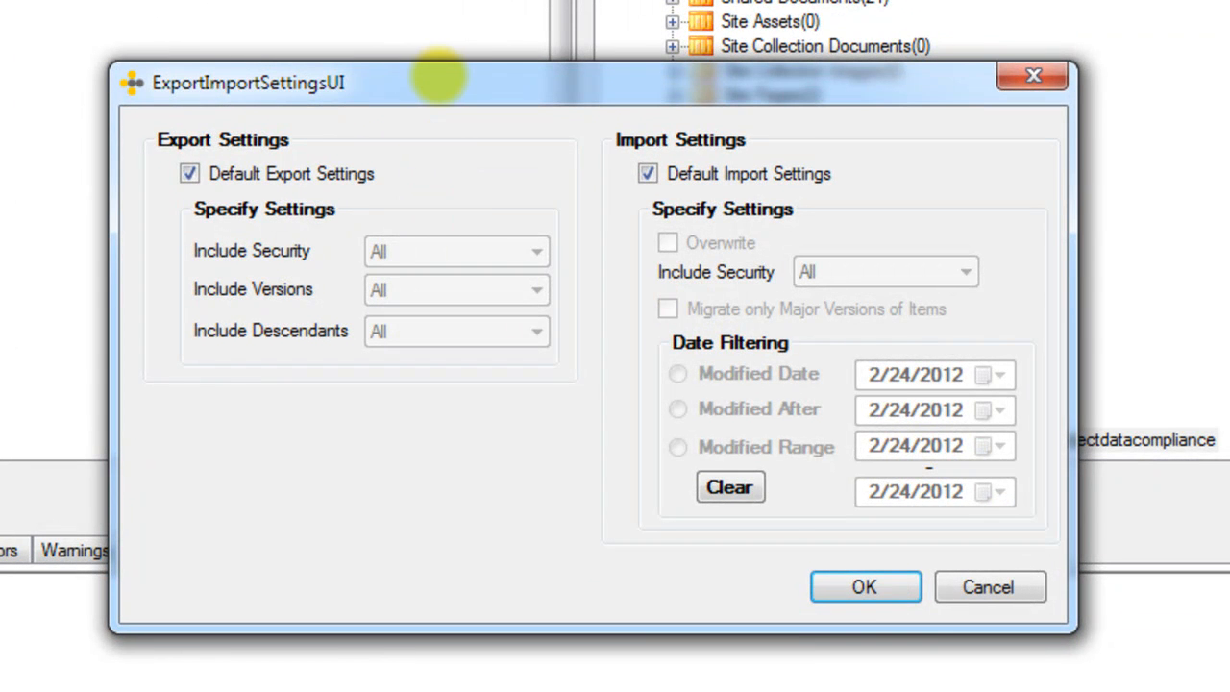
left_click_drag(439, 77, 283, 39)
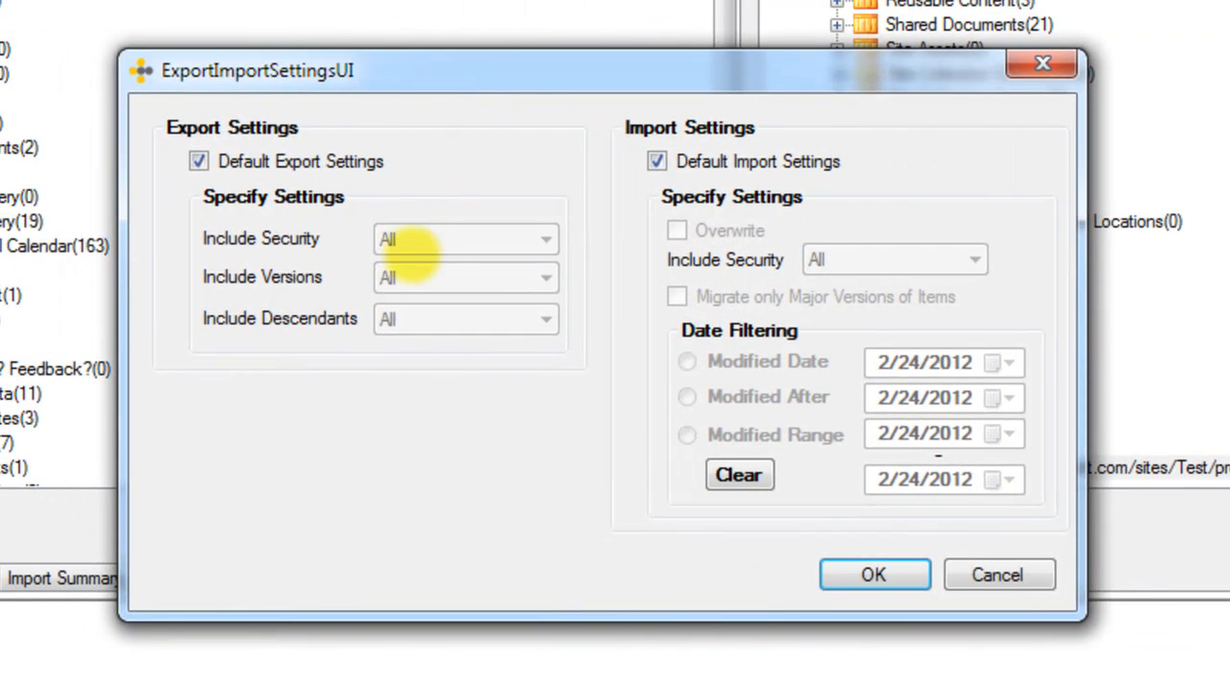
left_click(198, 162)
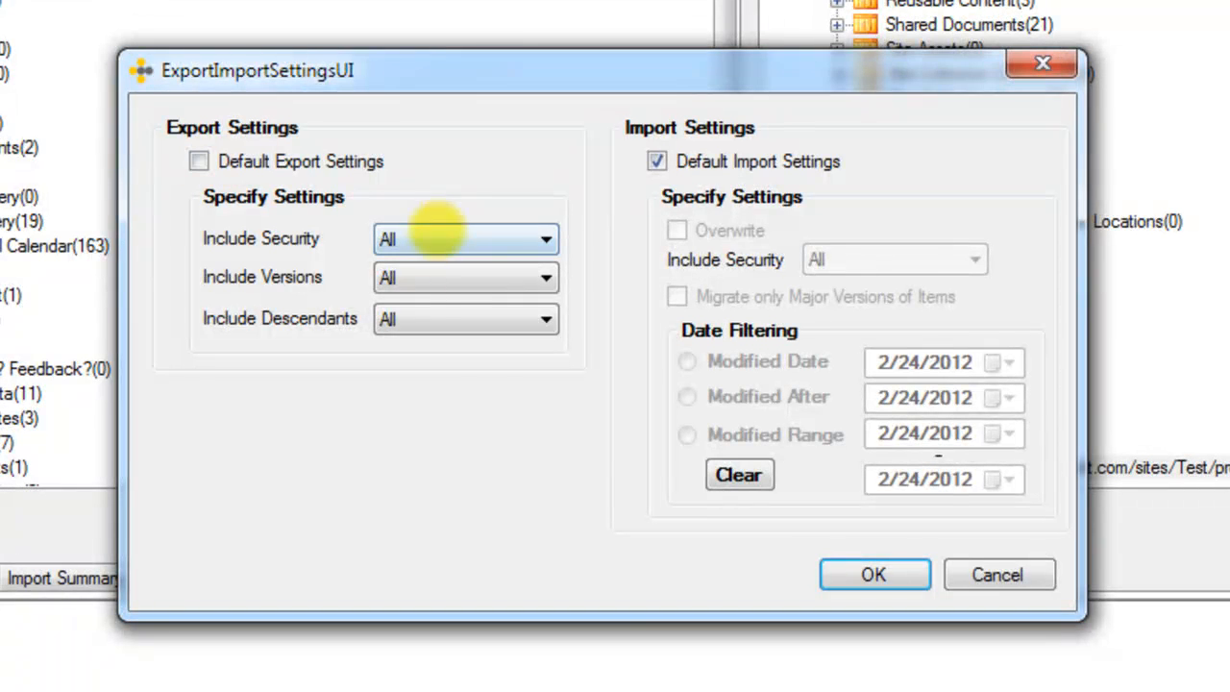
Step: Set Include Versions in the export settings to LastMajorAndMinor
left_click(439, 279)
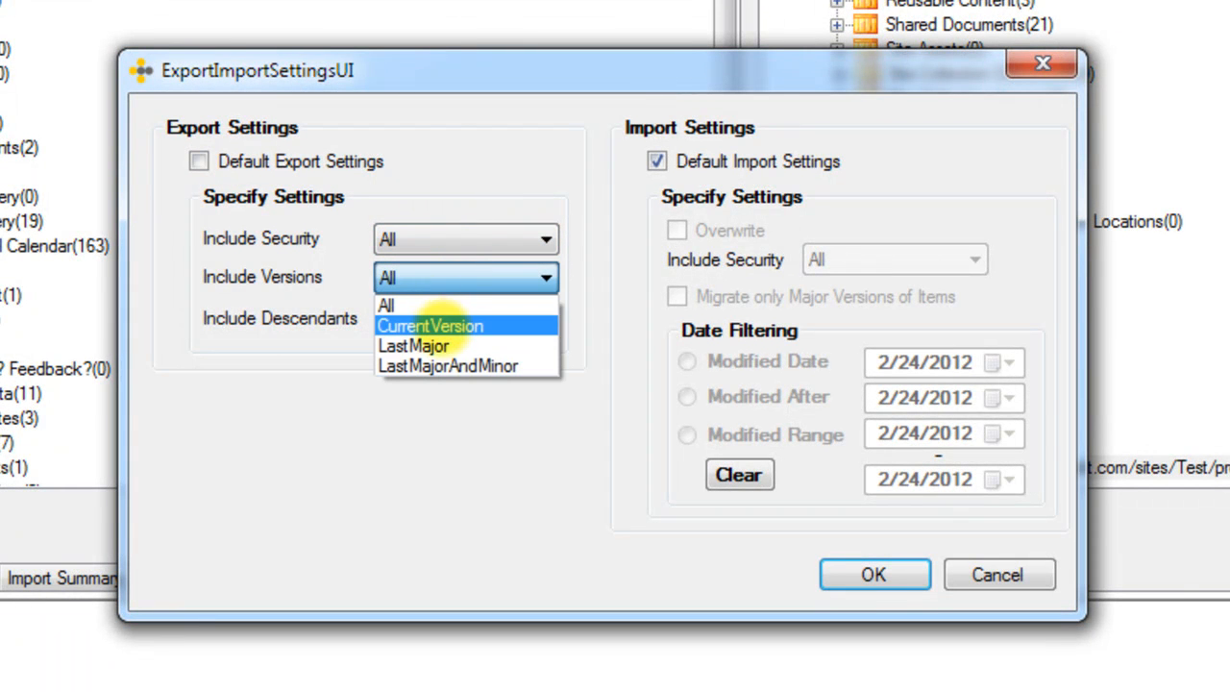
left_click(452, 328)
left_click(451, 278)
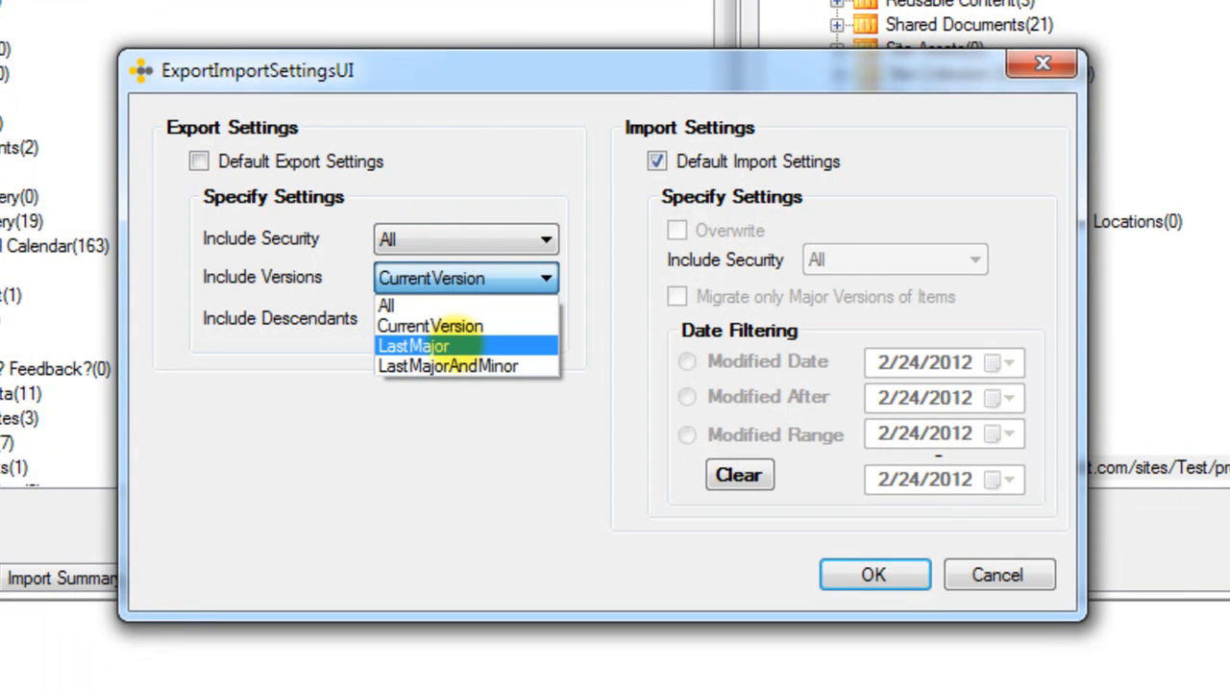
left_click(455, 347)
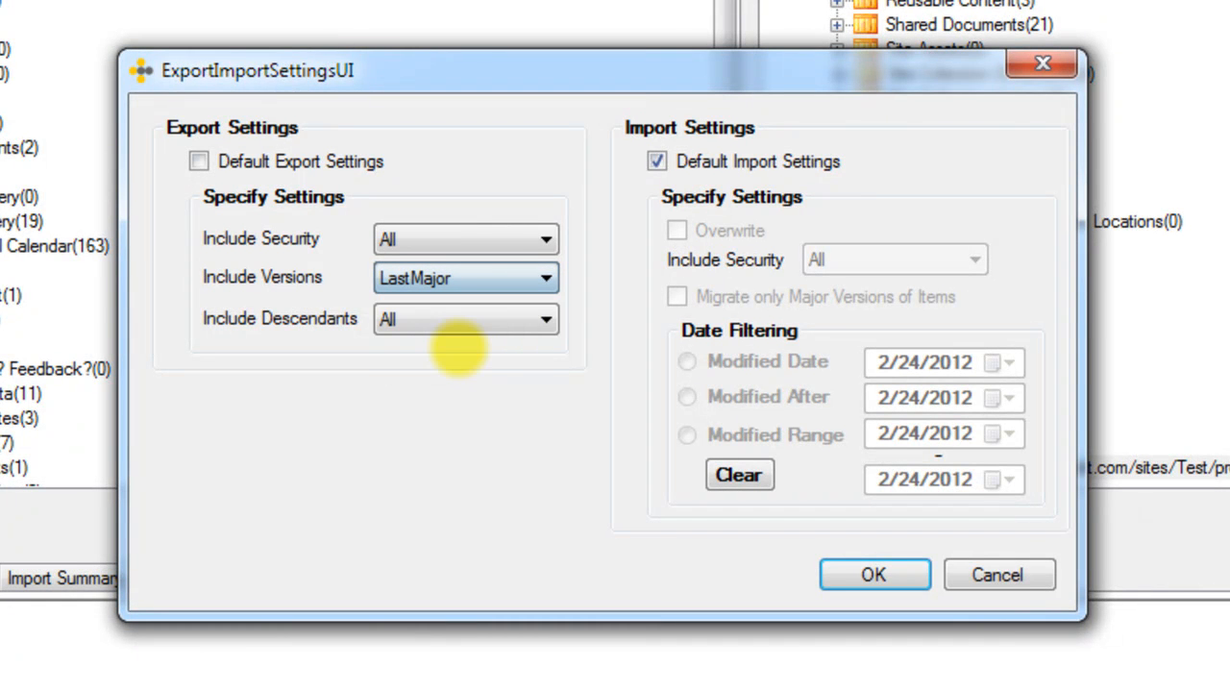
left_click(472, 278)
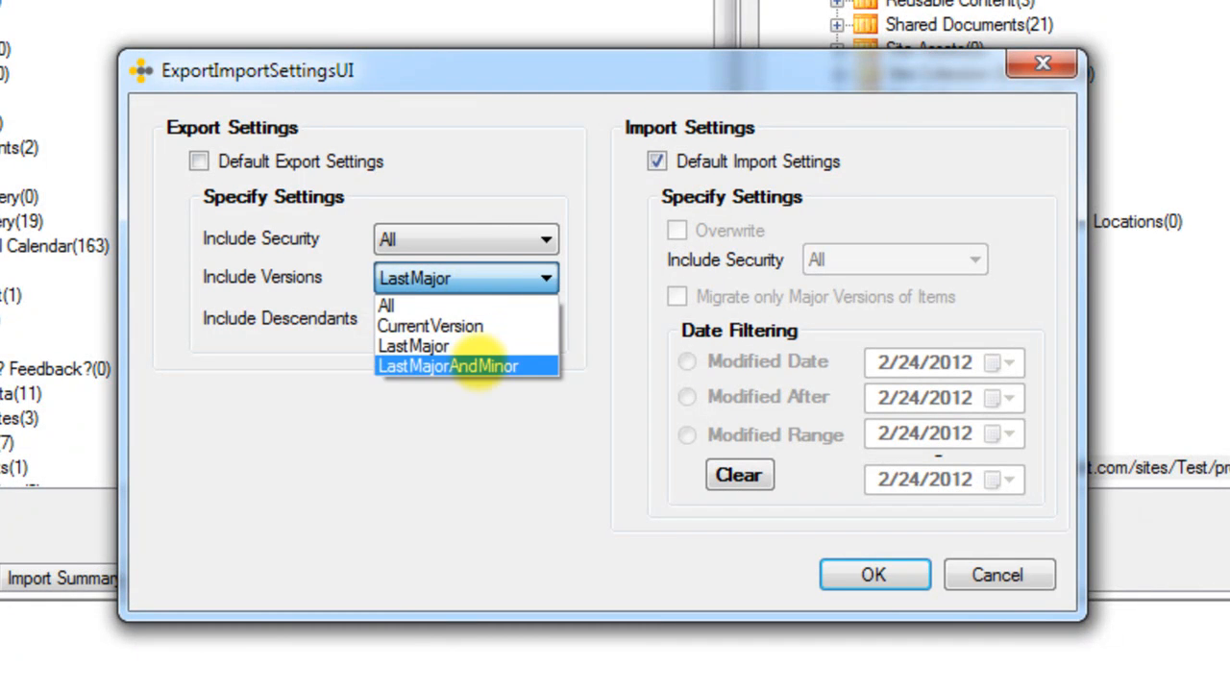
left_click(478, 366)
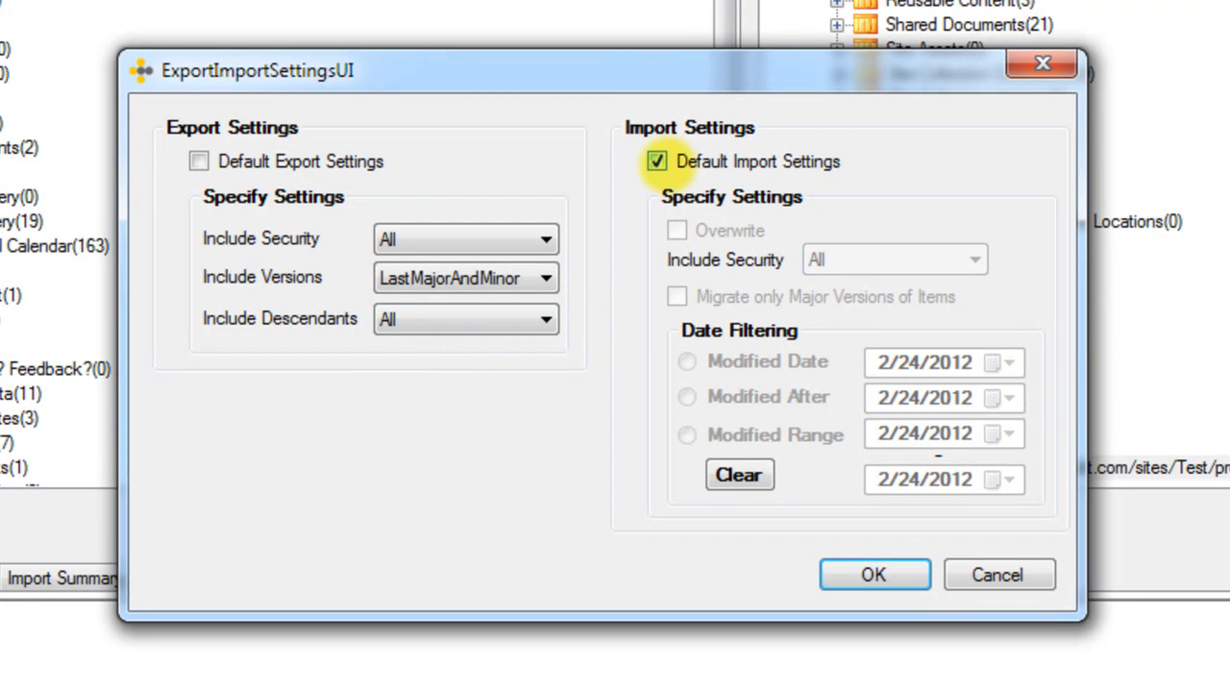
Step: Turn off the default import settings and set Include Security for the import to None
left_click(657, 161)
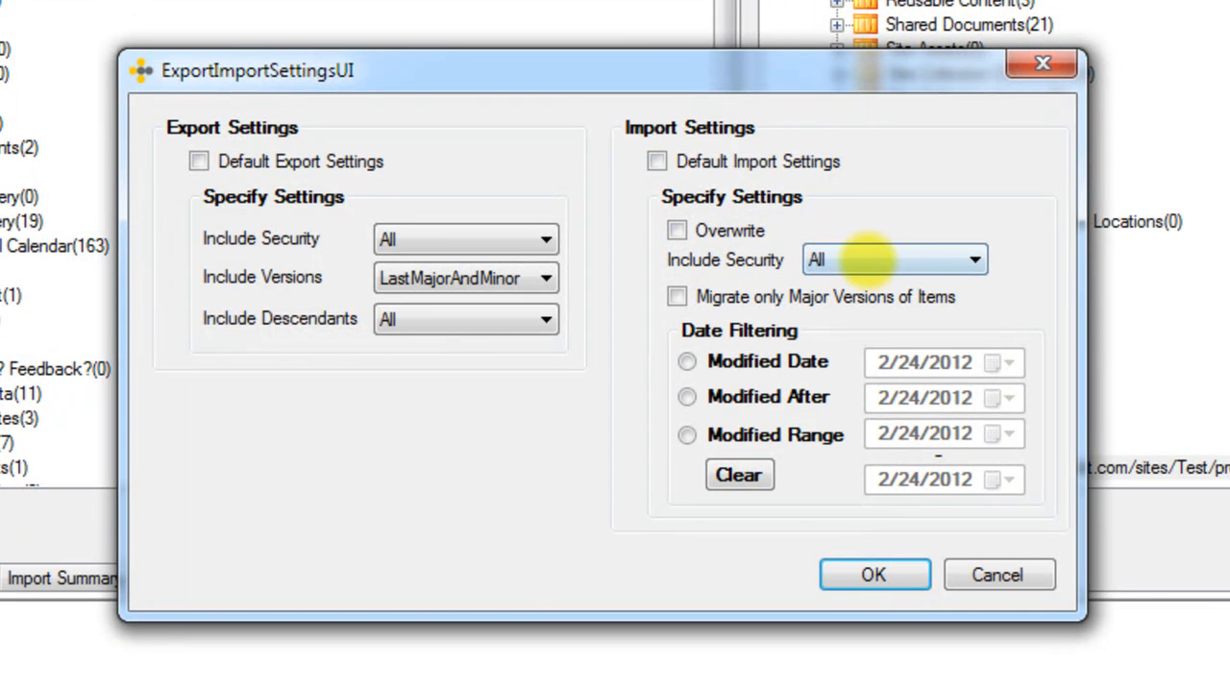
left_click(869, 257)
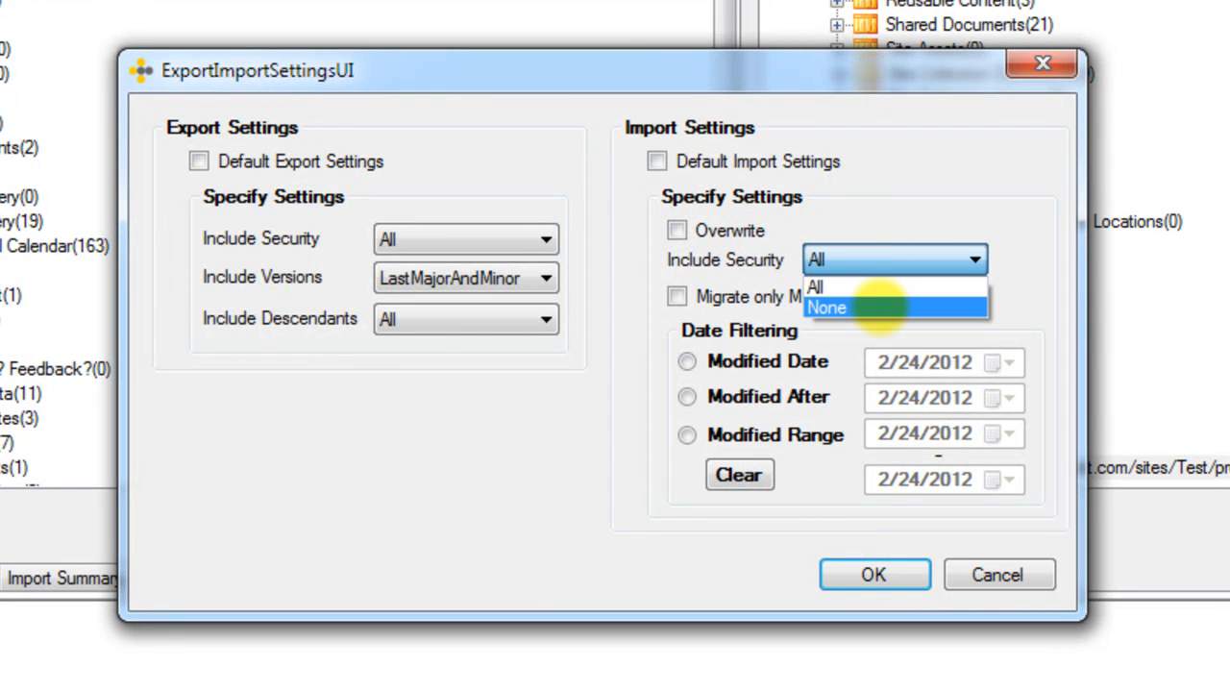
left_click(876, 307)
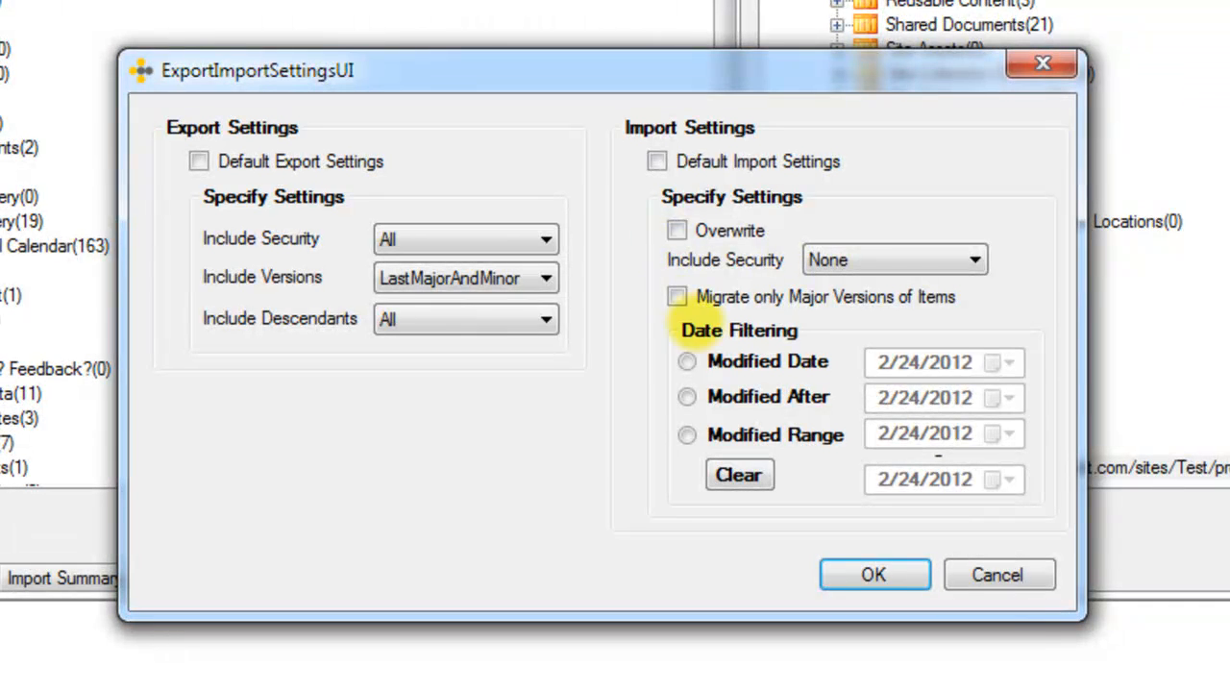
Step: Enable the Modified Date filter for the import and move its calendar back one month from February 2012
left_click(686, 361)
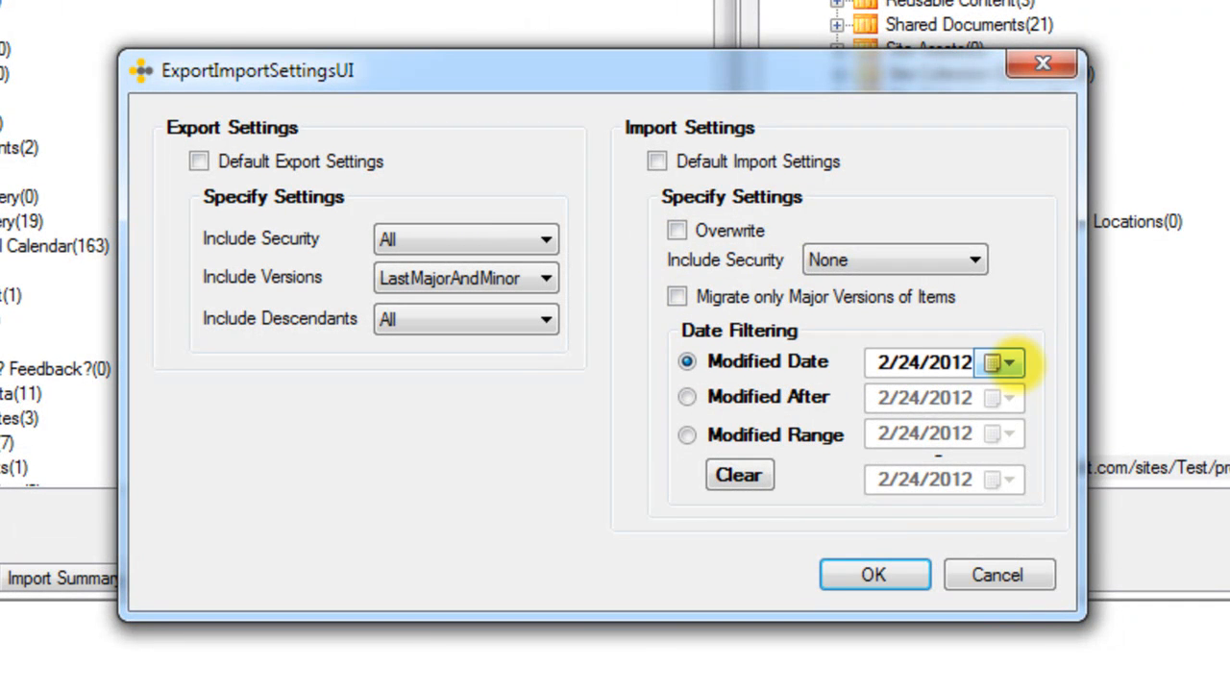
left_click(999, 362)
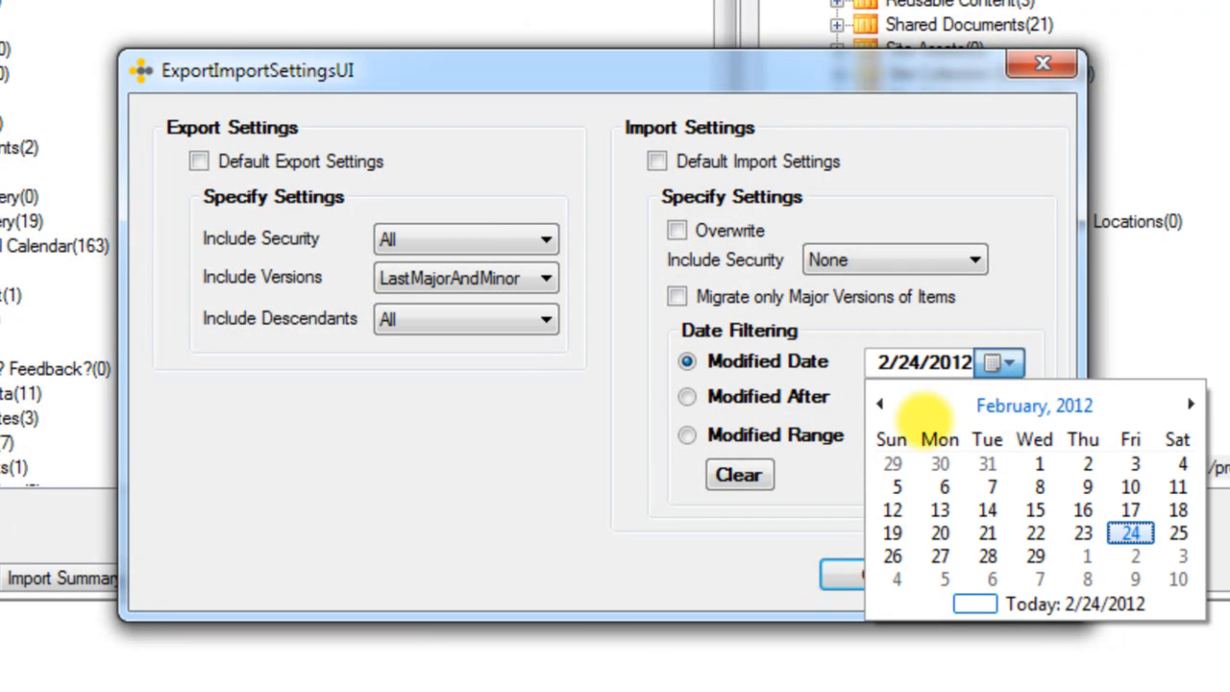
left_click(879, 404)
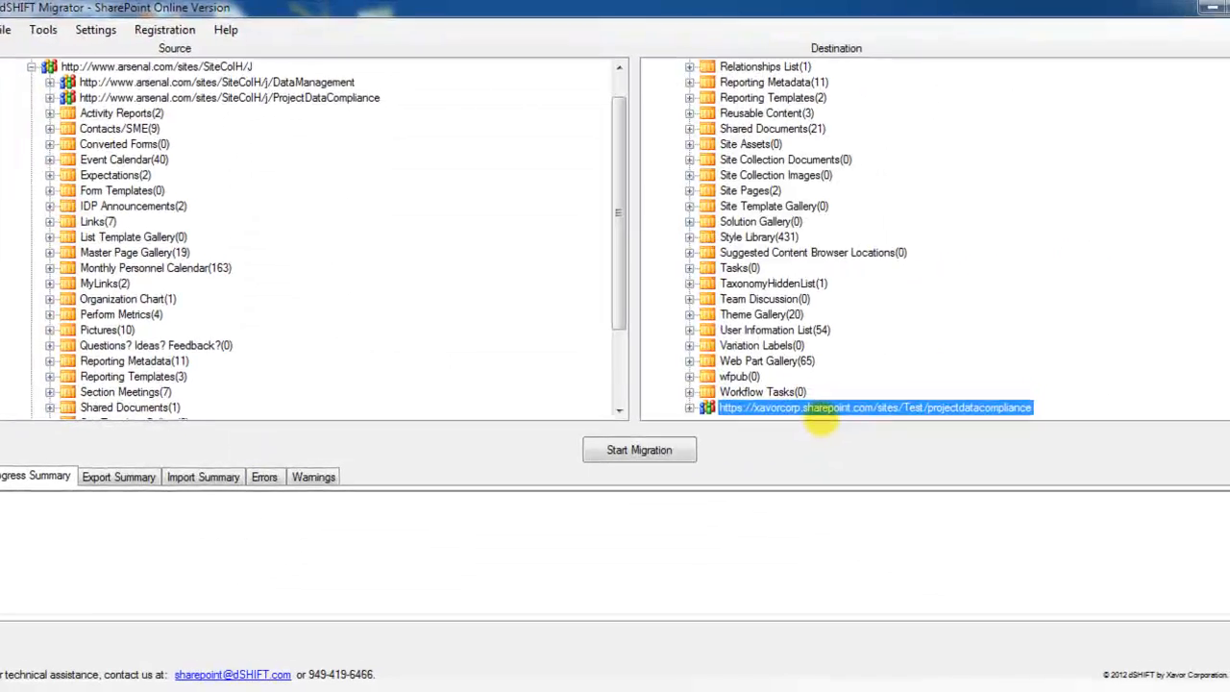
Step: In the users mapping of the destination projectdatacompliance site, map XAVOR\moss_dev to the destination user's e-mail account and accept the mapping
right_click(825, 413)
left_click(898, 514)
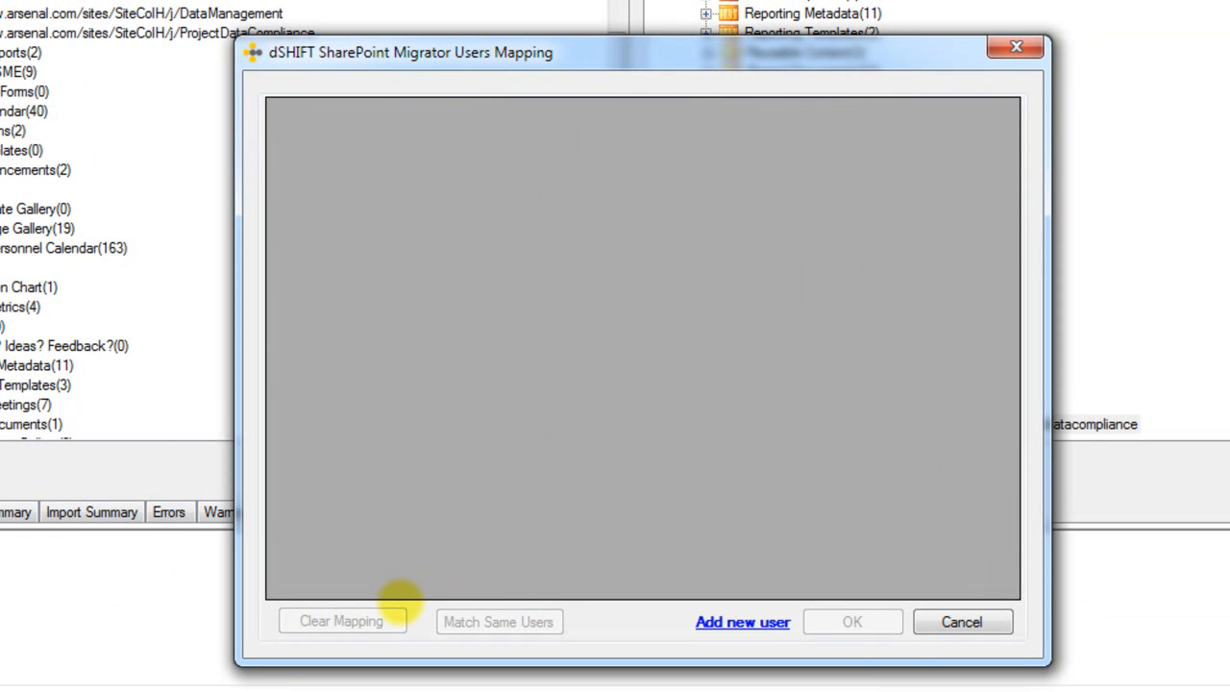
left_click(456, 620)
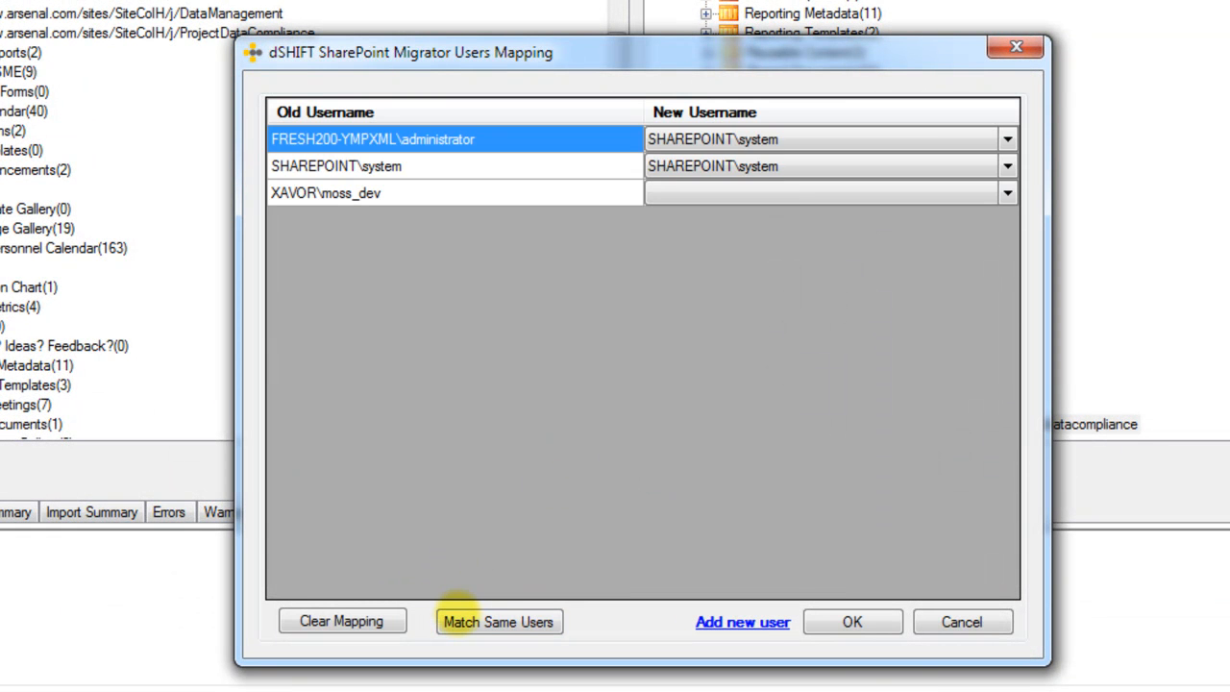
left_click(702, 196)
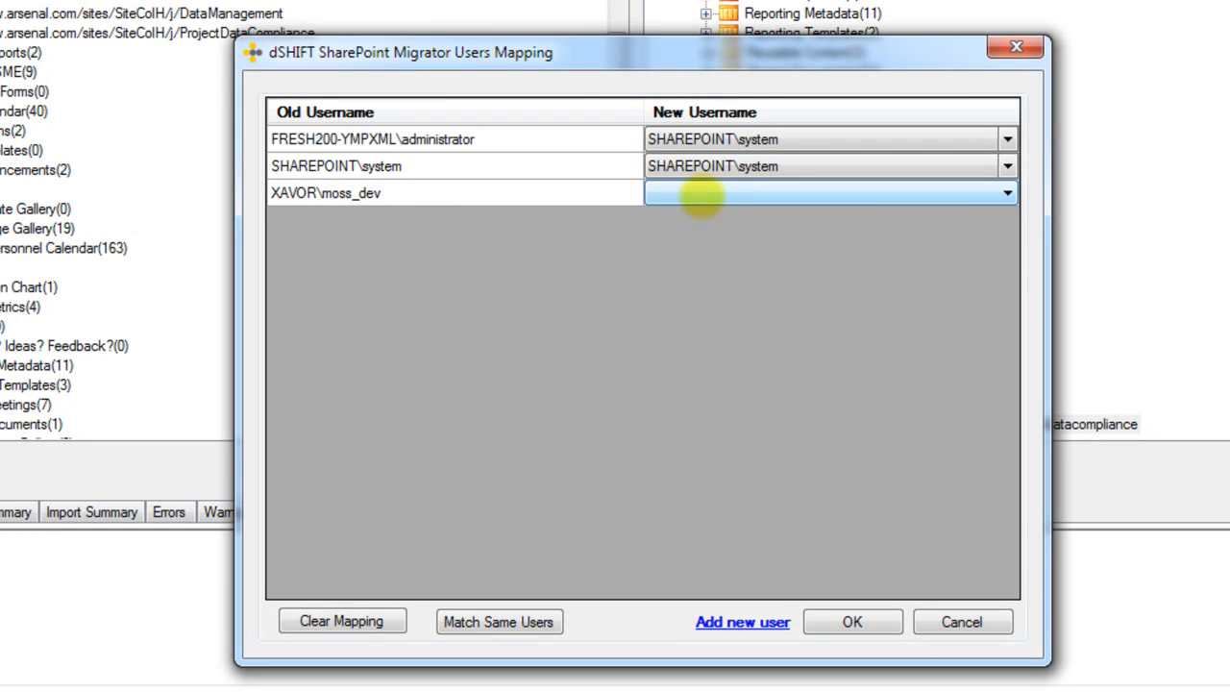
left_click(702, 196)
left_click(711, 286)
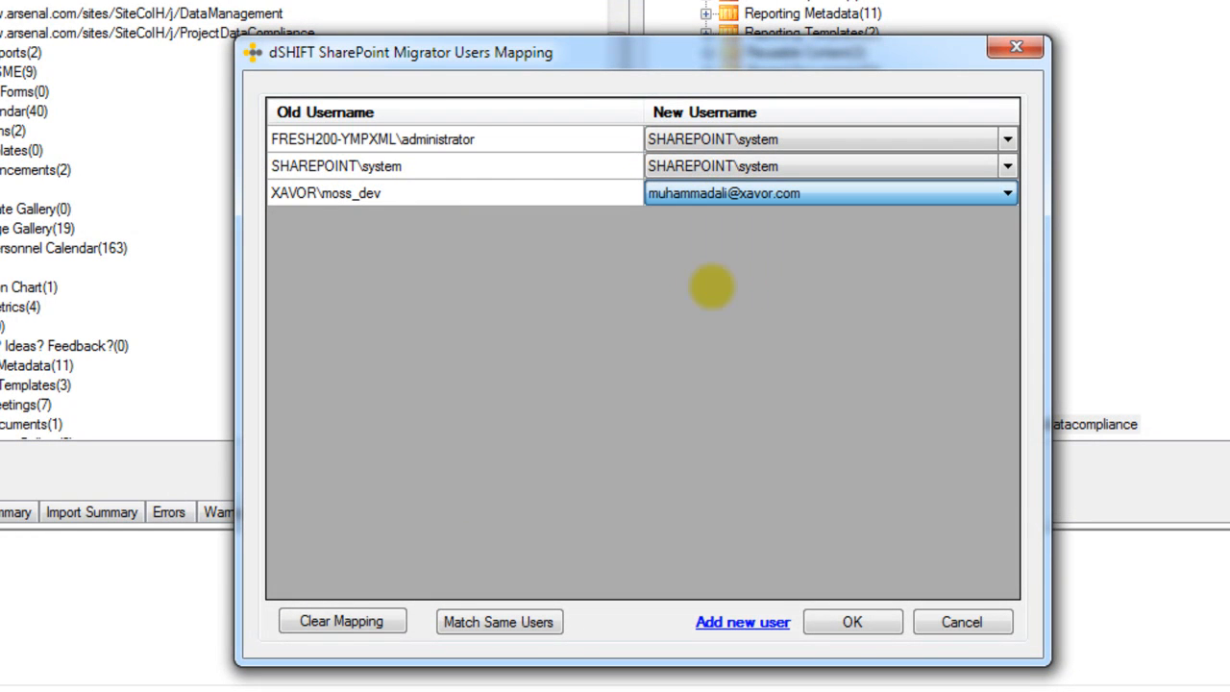
left_click(853, 620)
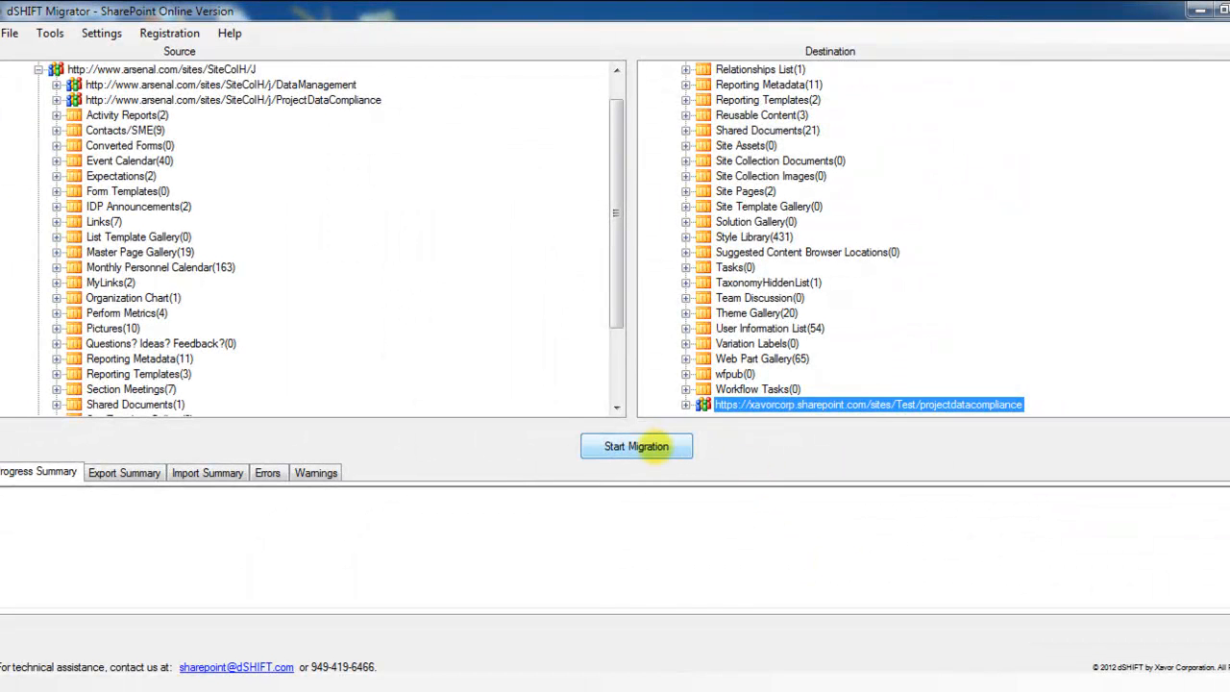
Step: Start the migration to the projectdatacompliance site and agree to proceed
left_click(636, 446)
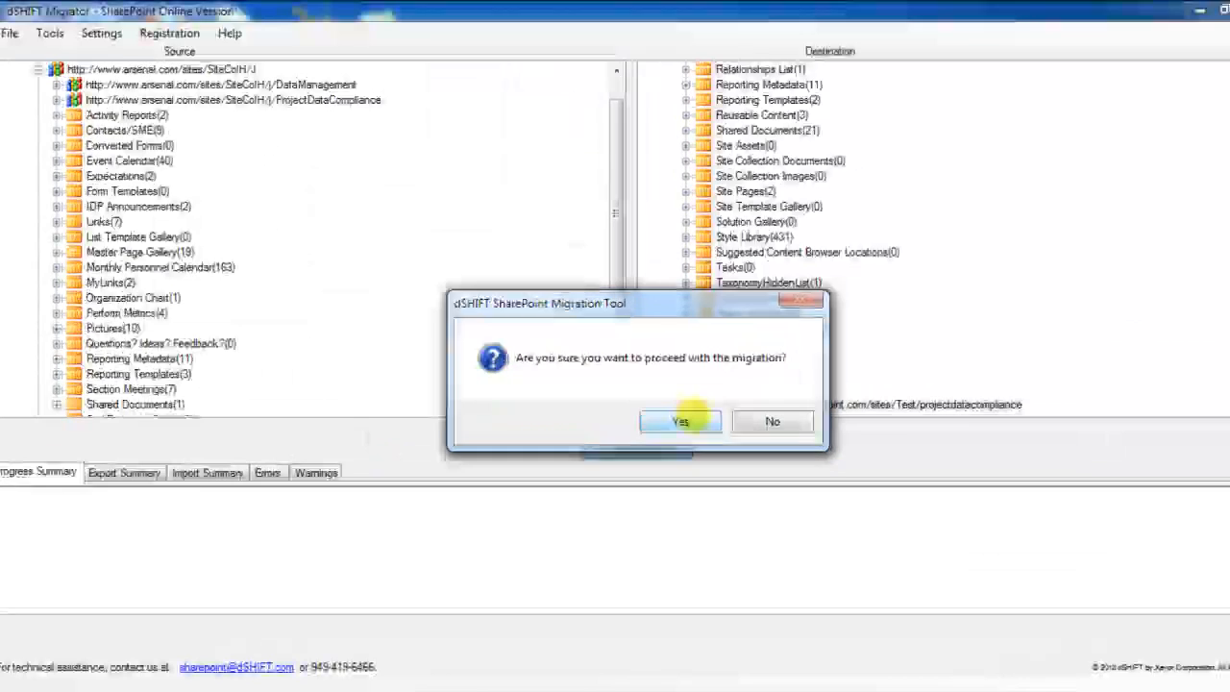
left_click(668, 405)
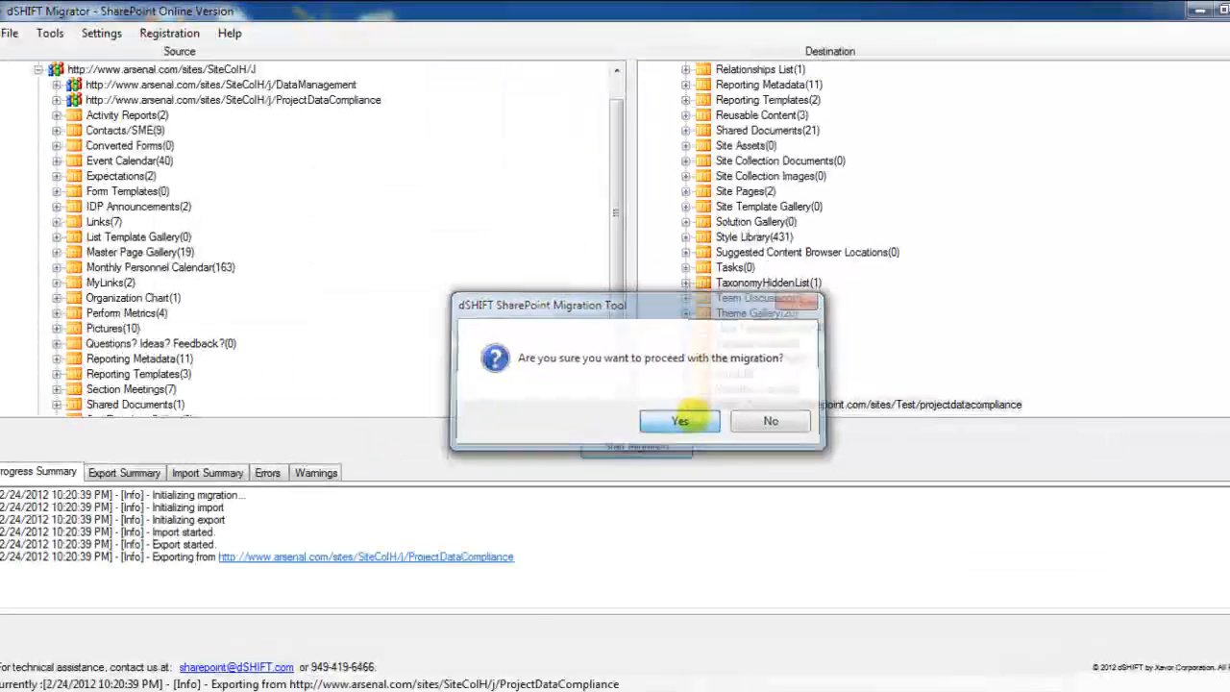